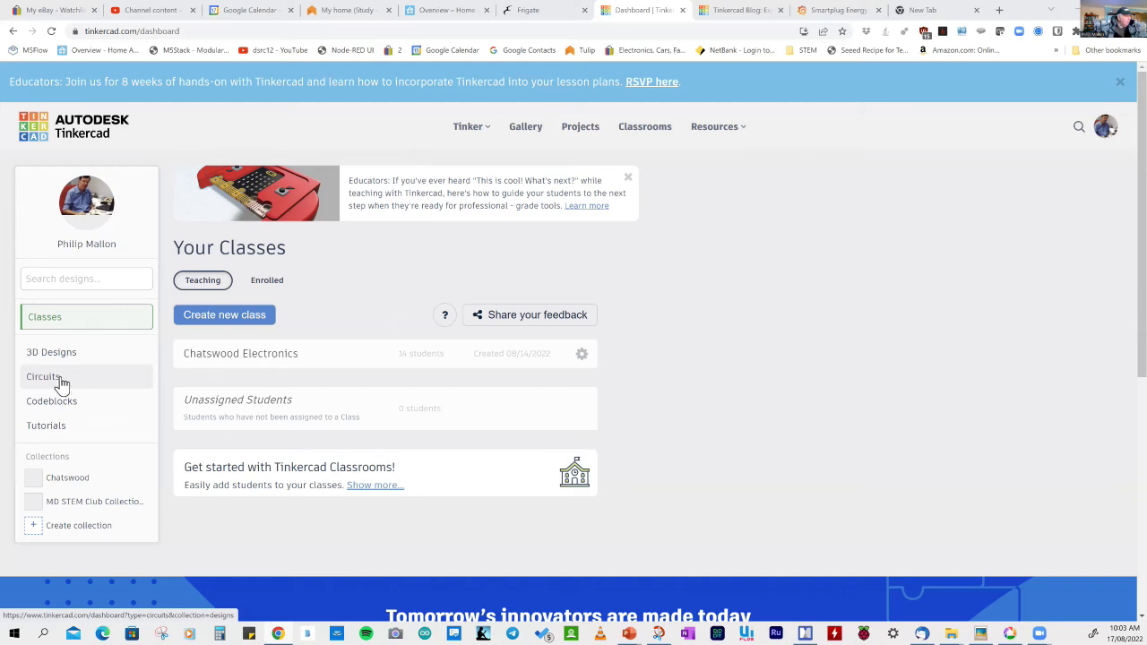
- Open the Dahl Circuit1 design from the circuits collection for editing
left_click(62, 384)
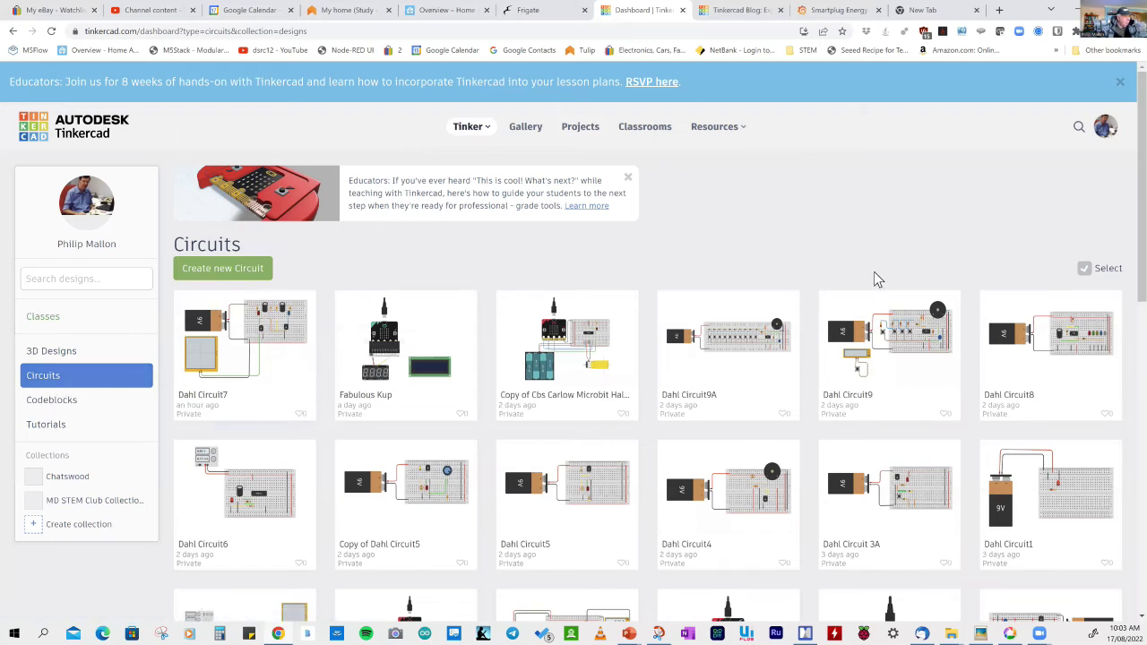
mouse_move(710, 308)
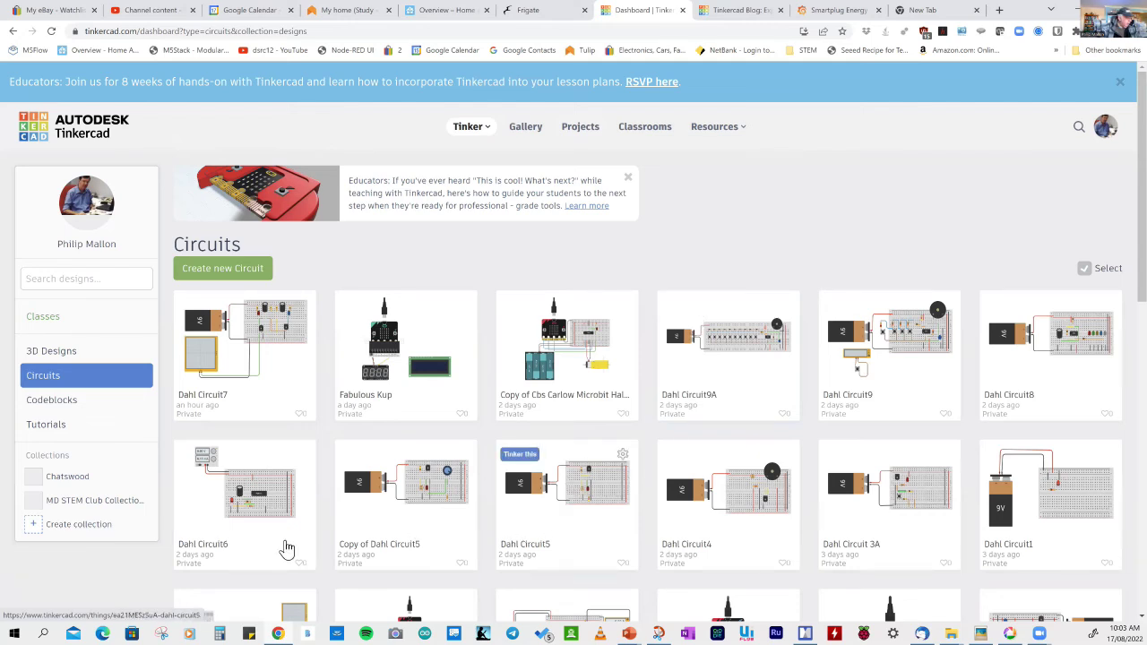
mouse_move(275, 540)
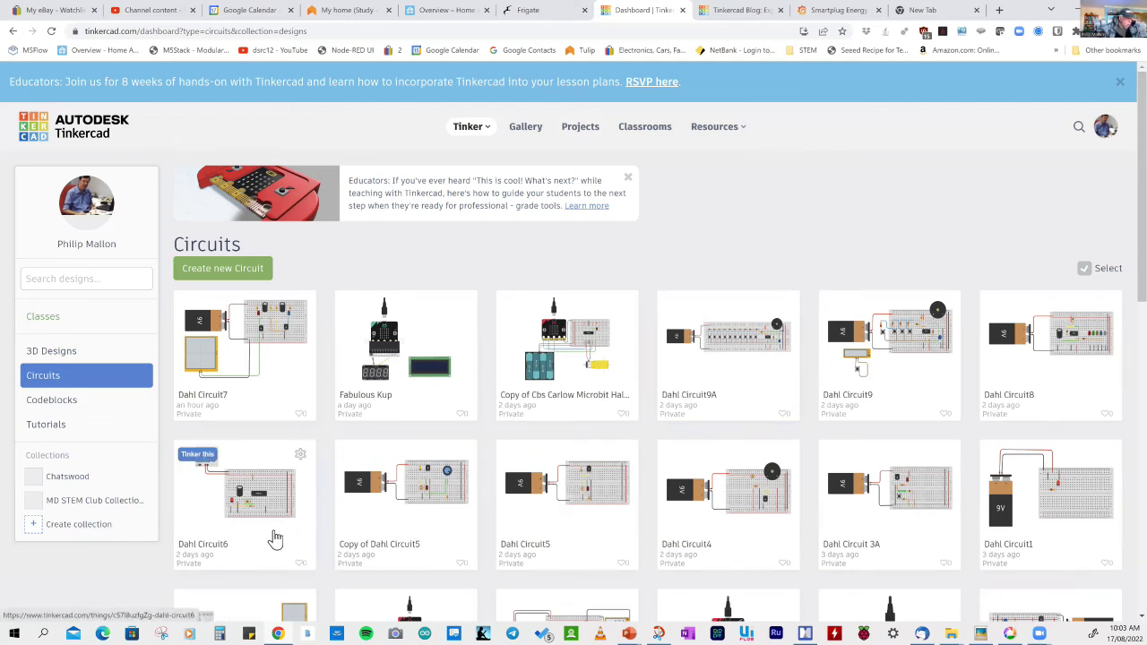
mouse_move(1068, 544)
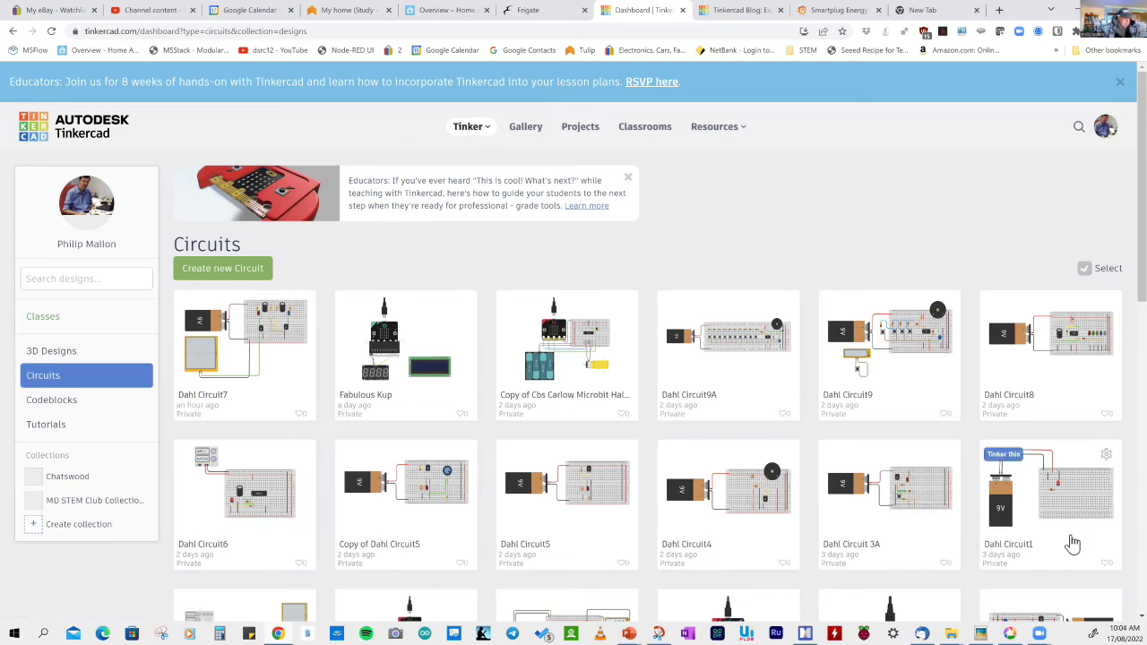
left_click(1072, 544)
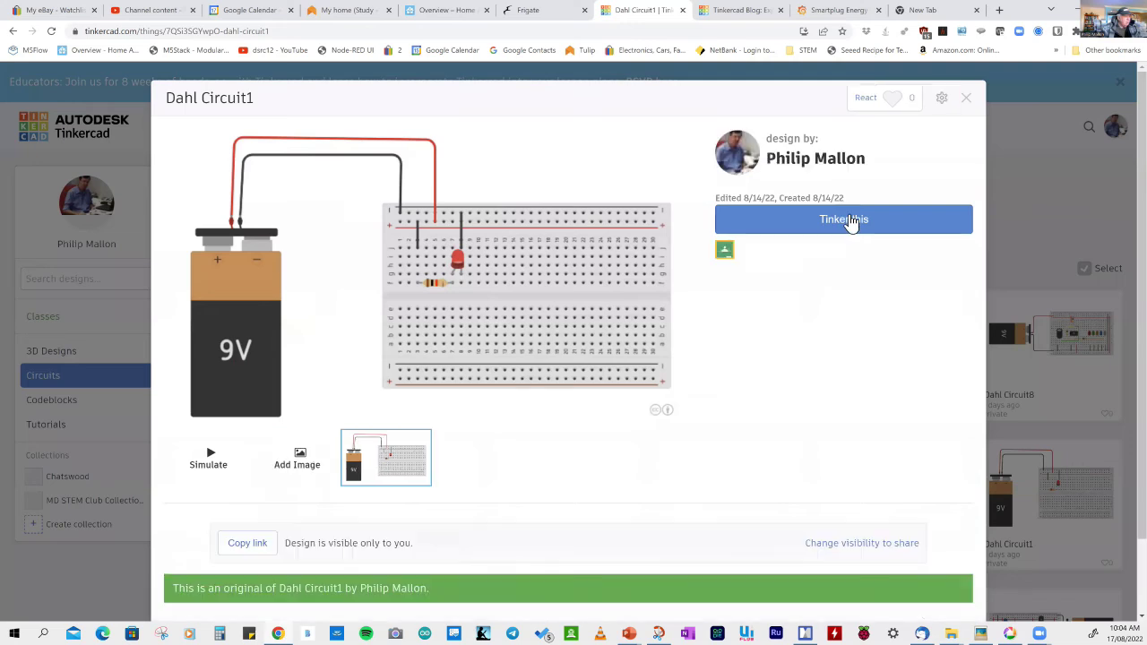
left_click(853, 223)
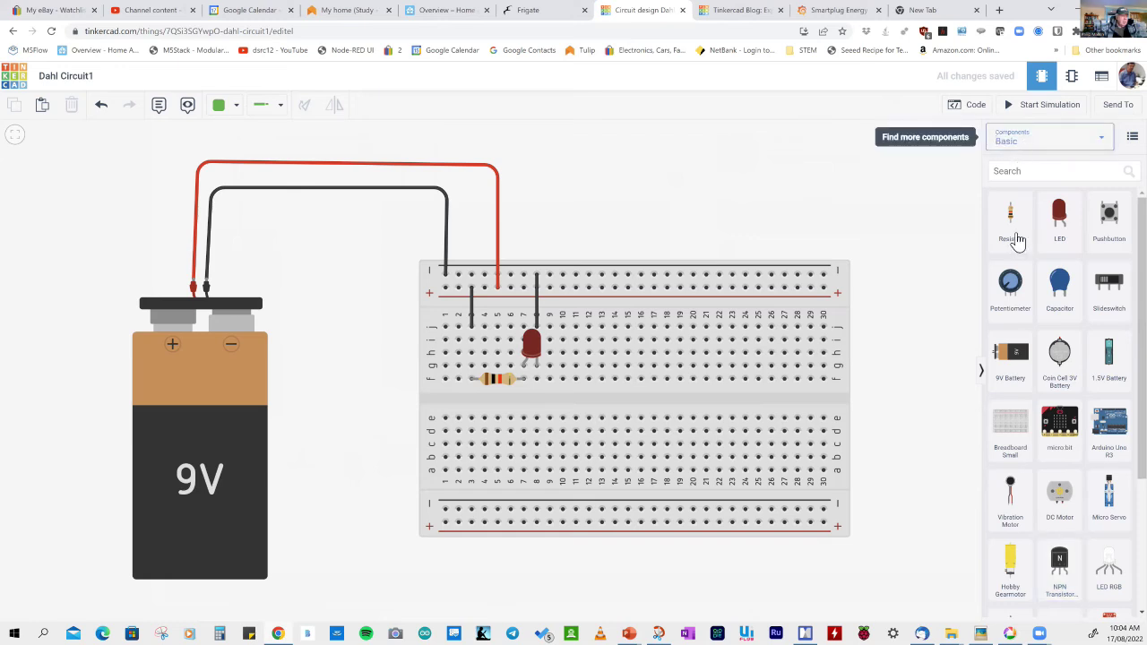
- Show the full component library, and return to the basic component set
left_click(1106, 143)
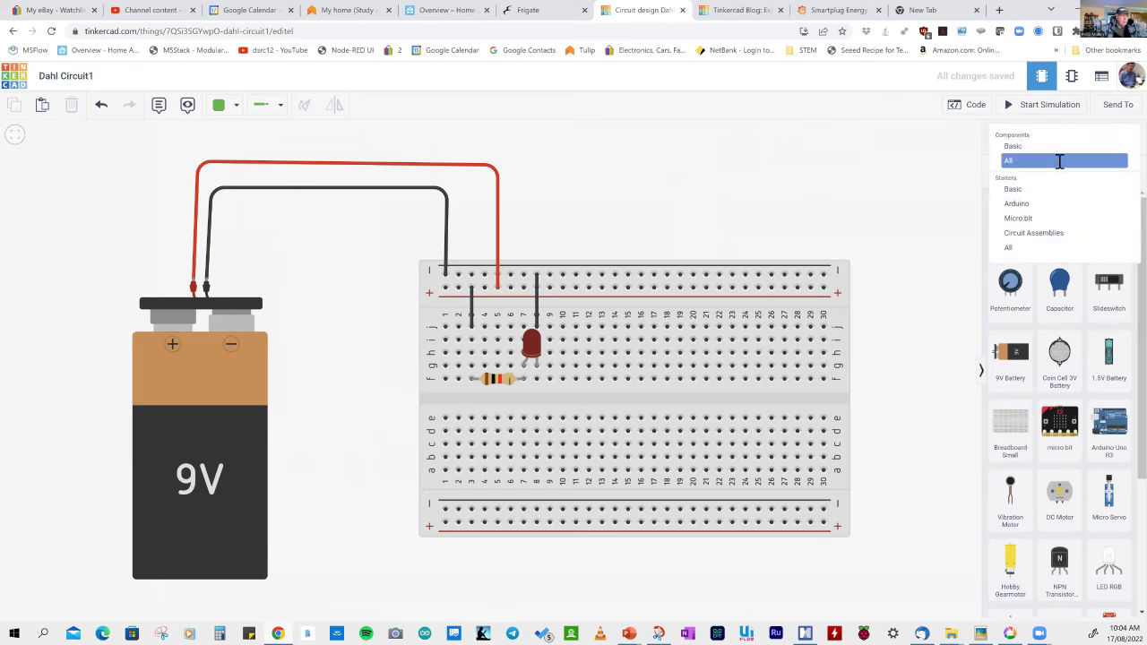
left_click(1094, 163)
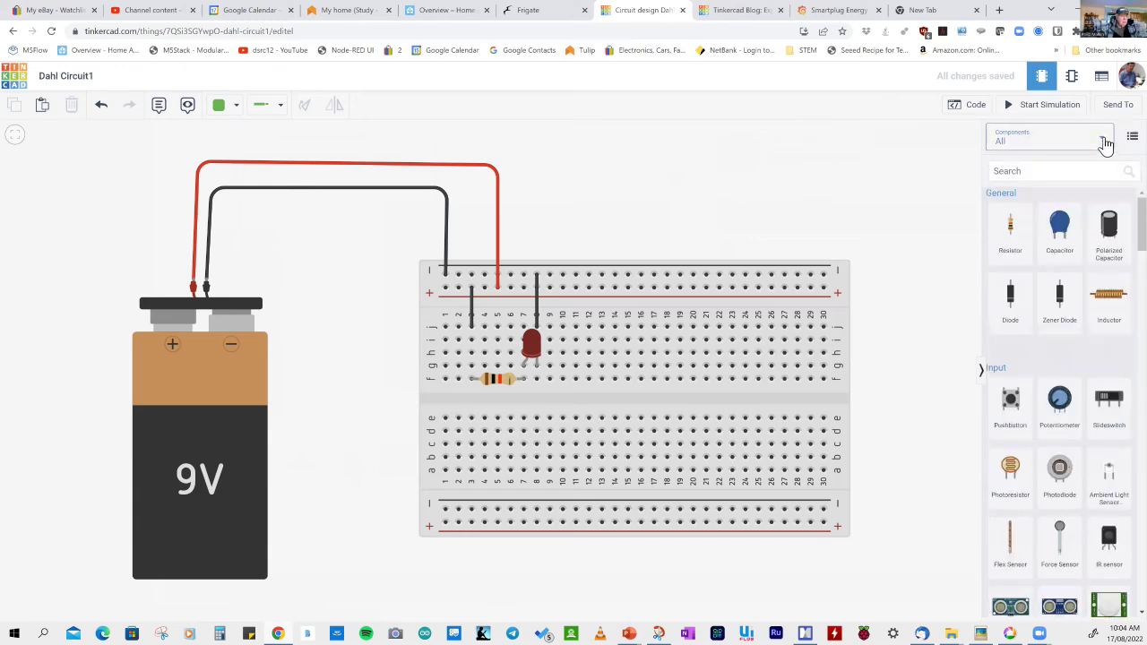
left_click(1040, 157)
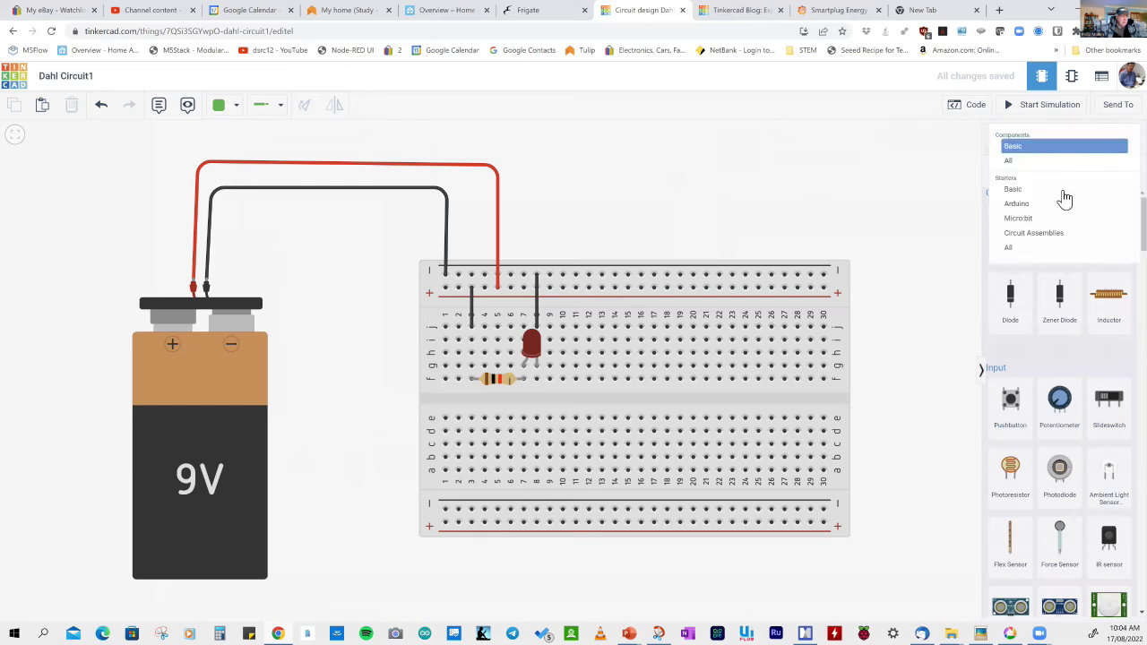
key("Return")
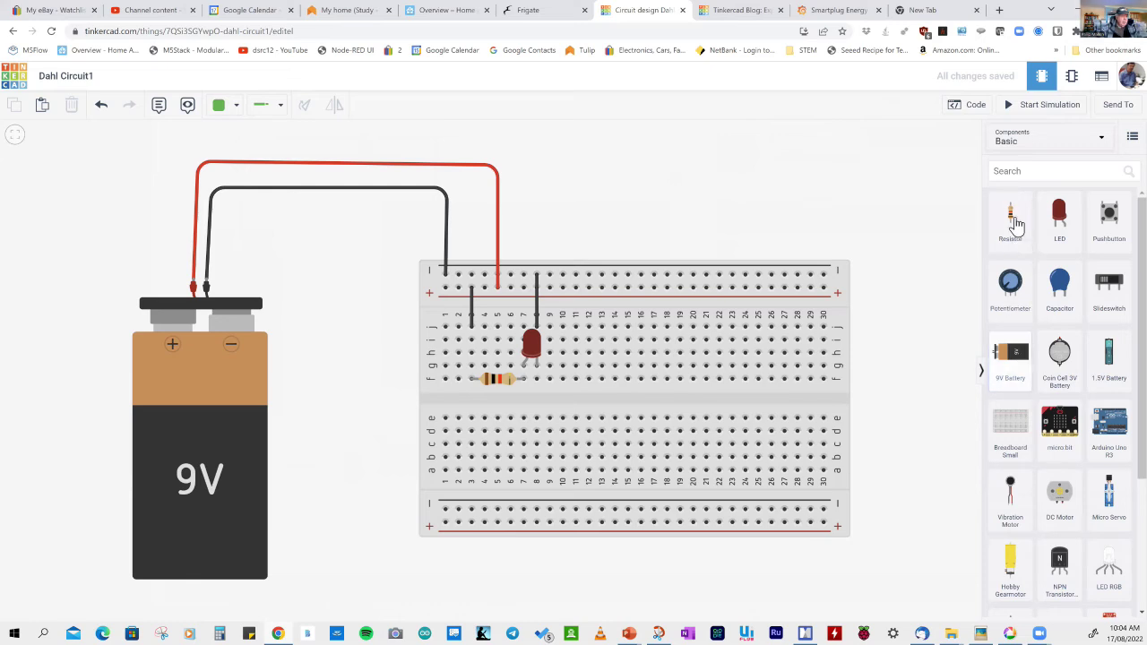
- Add a 10 kΩ resistor above the breadboard and rotate it to lie horizontally
left_click(722, 199)
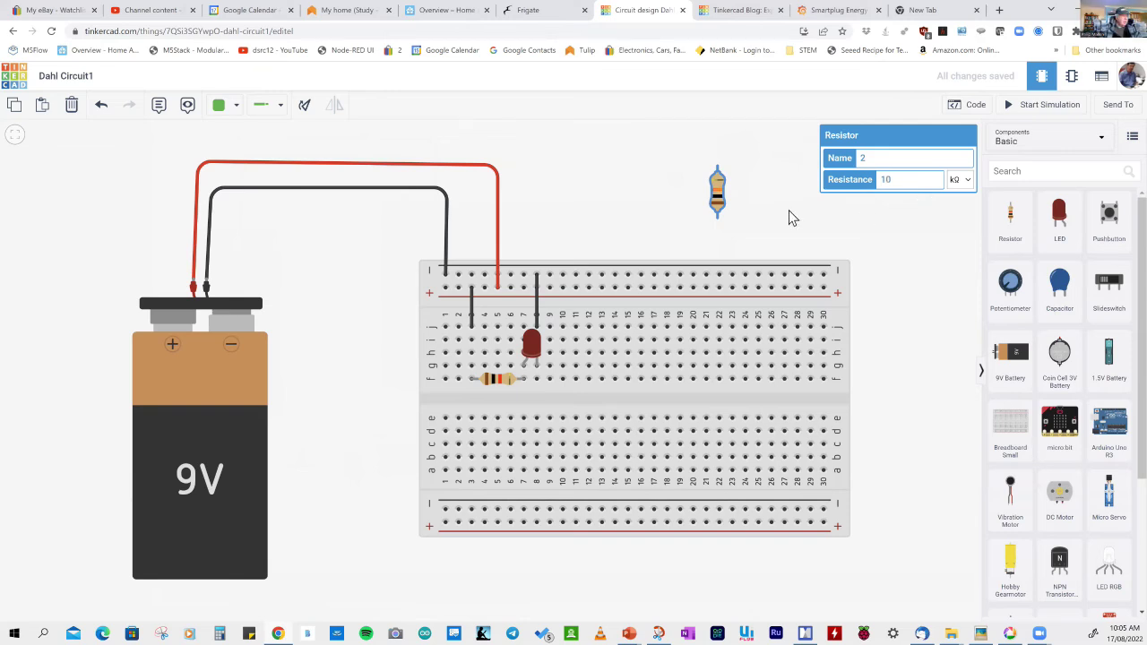
left_click(734, 202)
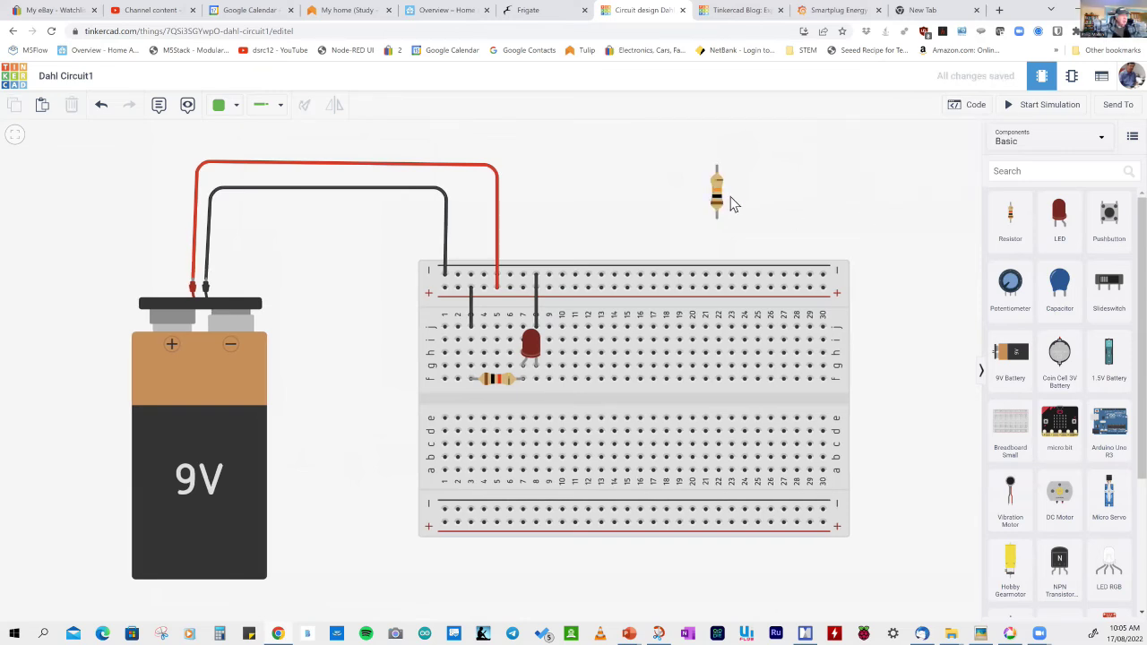
left_click(716, 199)
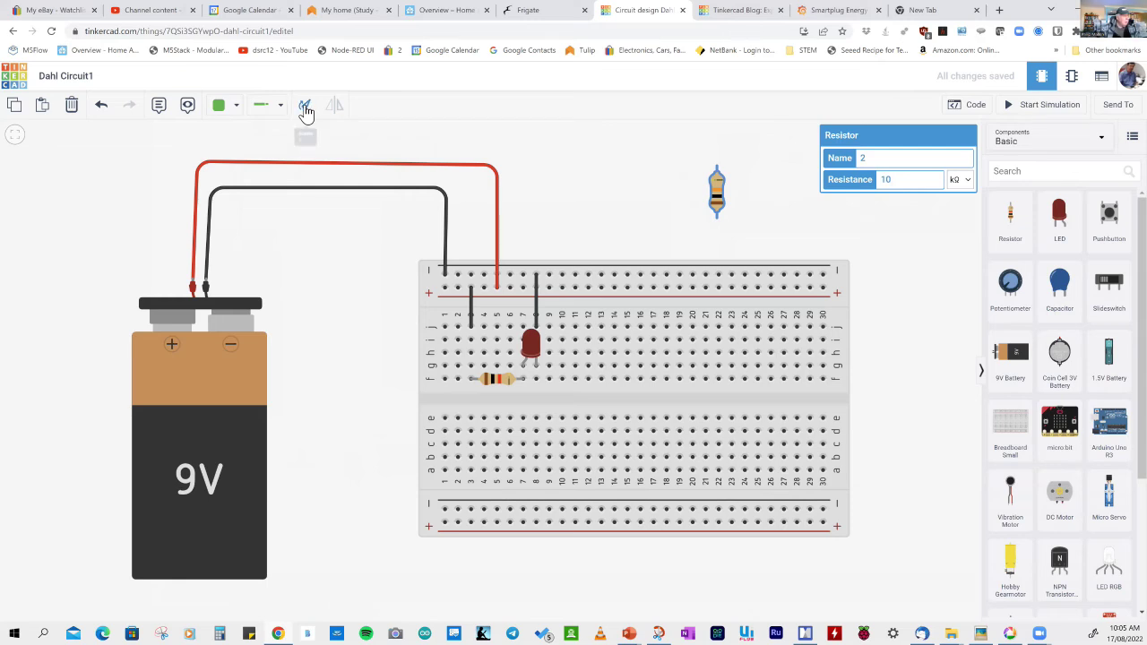
left_click(305, 109)
key("r")
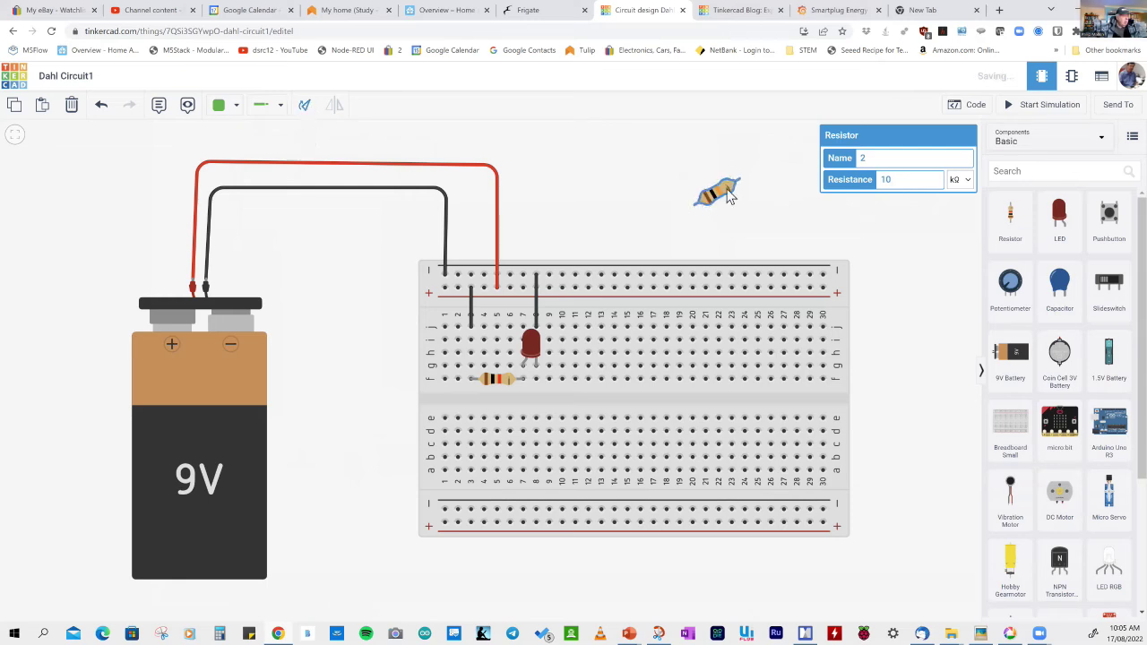
key("r")
- Place the new resistor on the breadboard in row i, spanning columns 26 to 30
left_click_drag(727, 193, 809, 331)
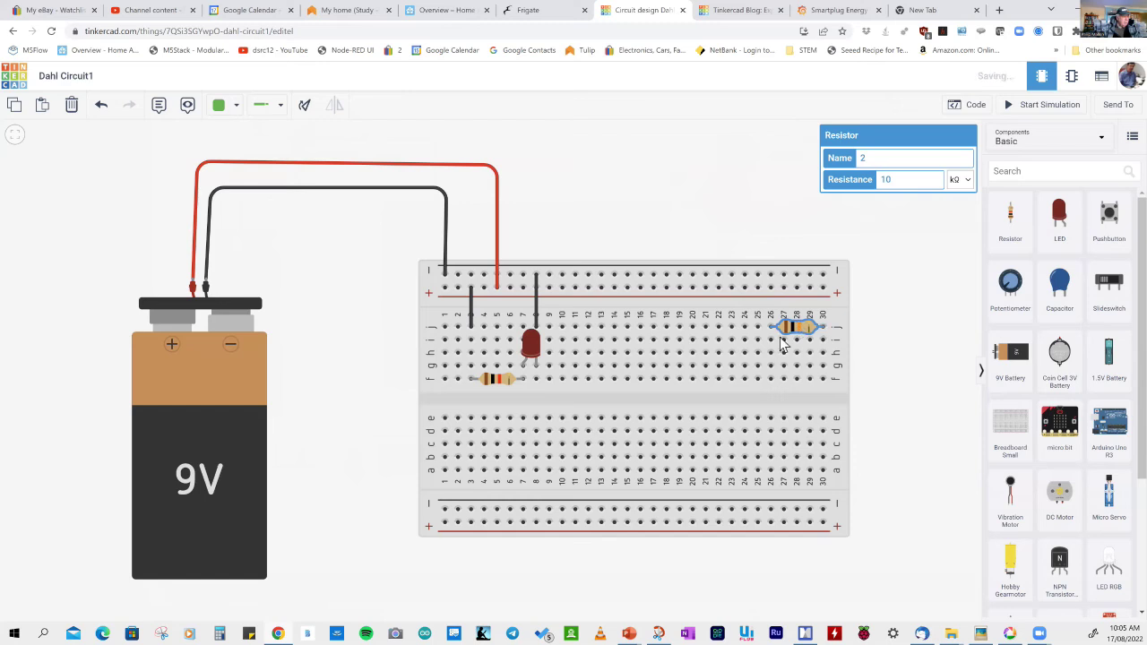
left_click_drag(782, 337, 777, 340)
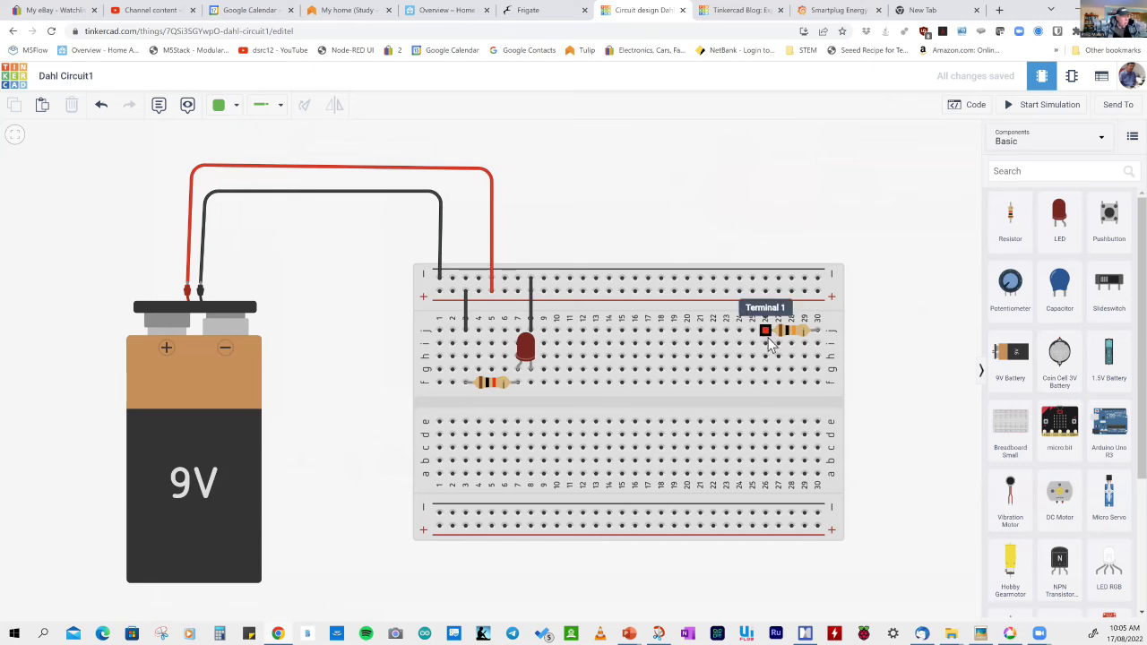
left_click_drag(789, 344, 789, 357)
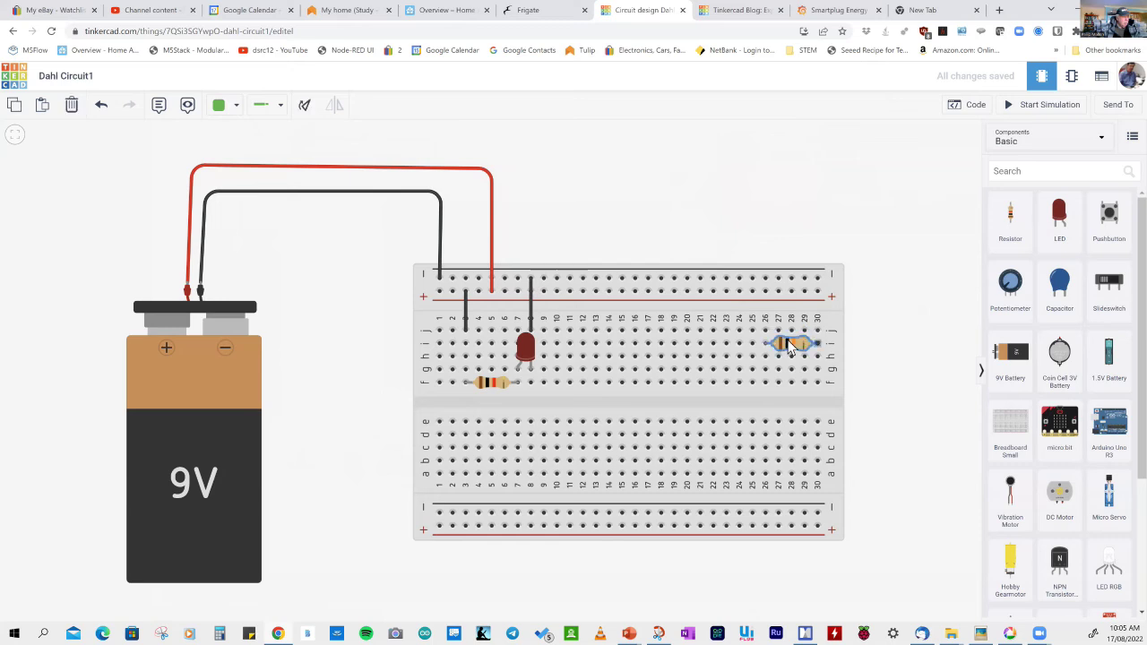
- Wire the resistor's column 26 end to the upper positive rail and its column 30 end to the lower negative rail
left_click(767, 334)
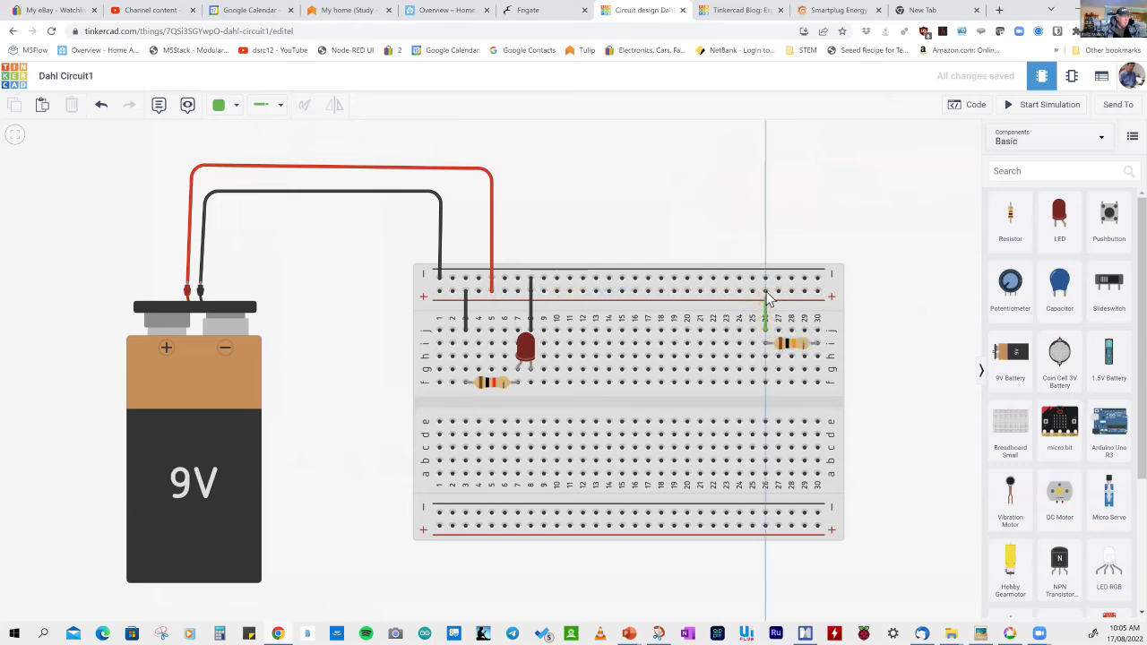
left_click(766, 293)
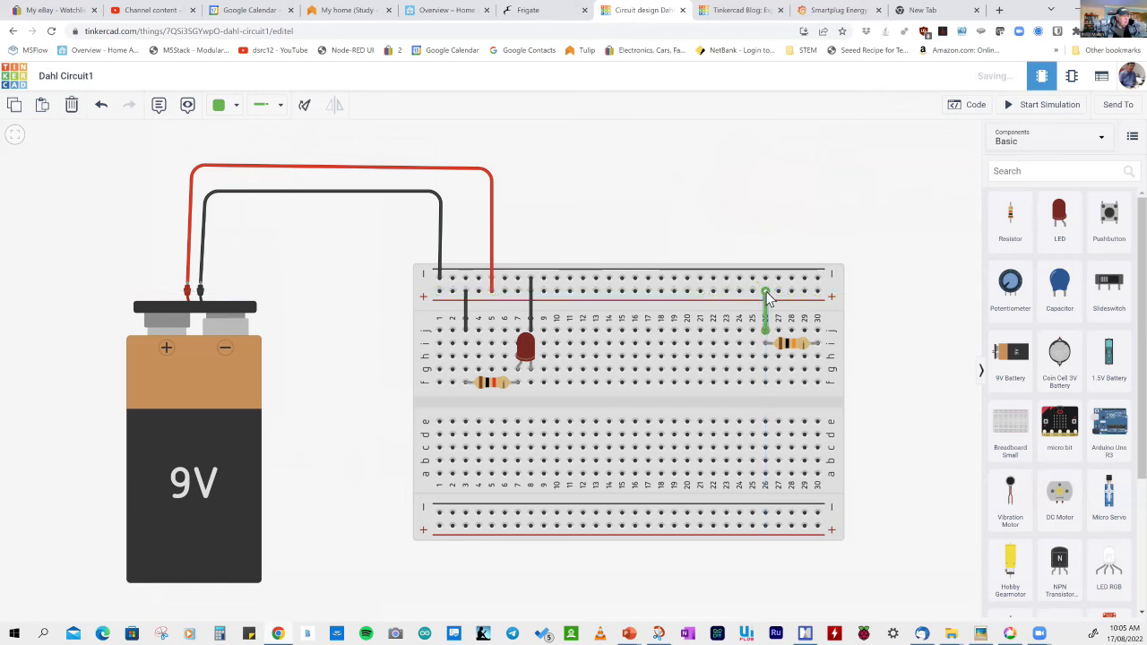
left_click(875, 387)
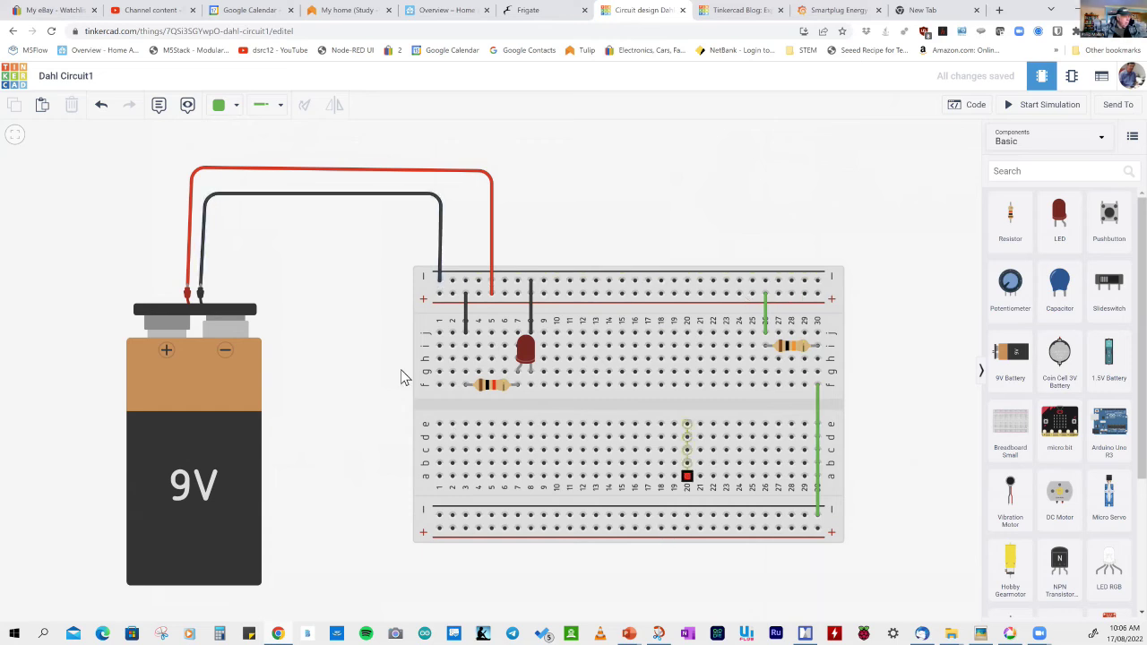
- Connect the upper and lower negative rails with a straight jumper wire at column 23
left_click(726, 282)
left_click(725, 386)
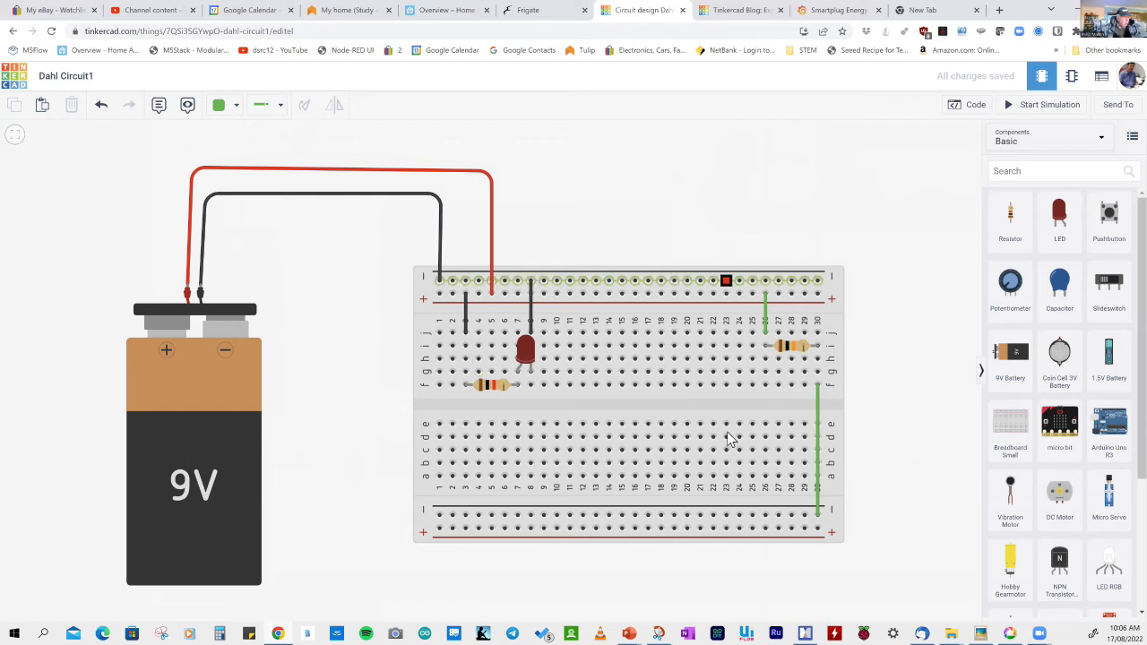
left_click(726, 517)
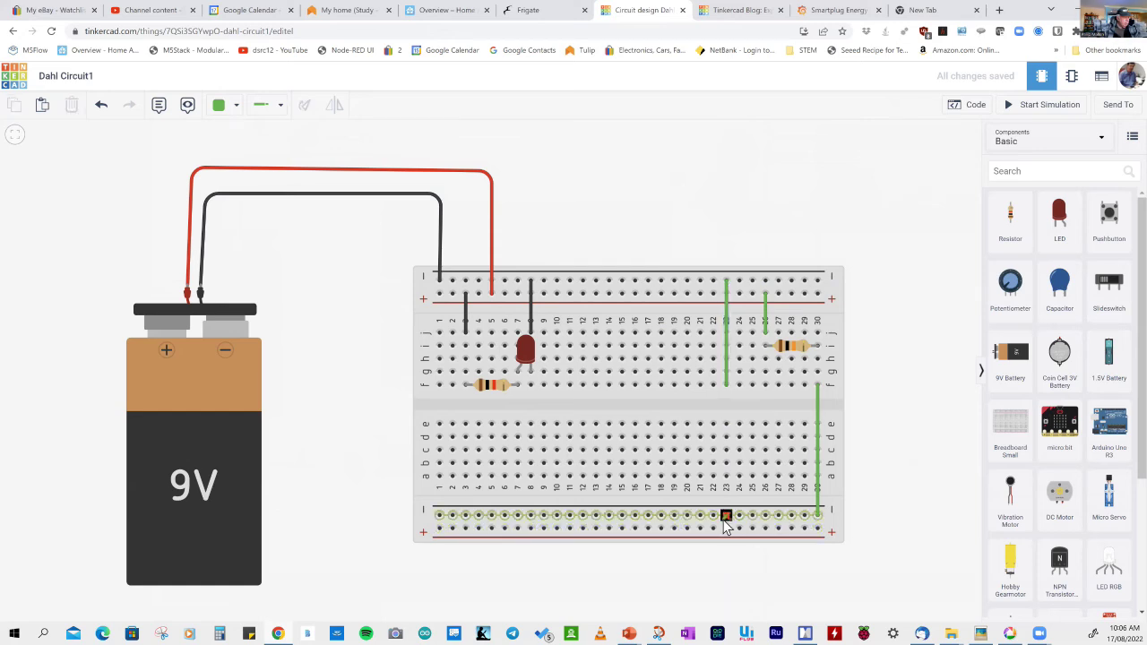
left_click(742, 313)
left_click(726, 282)
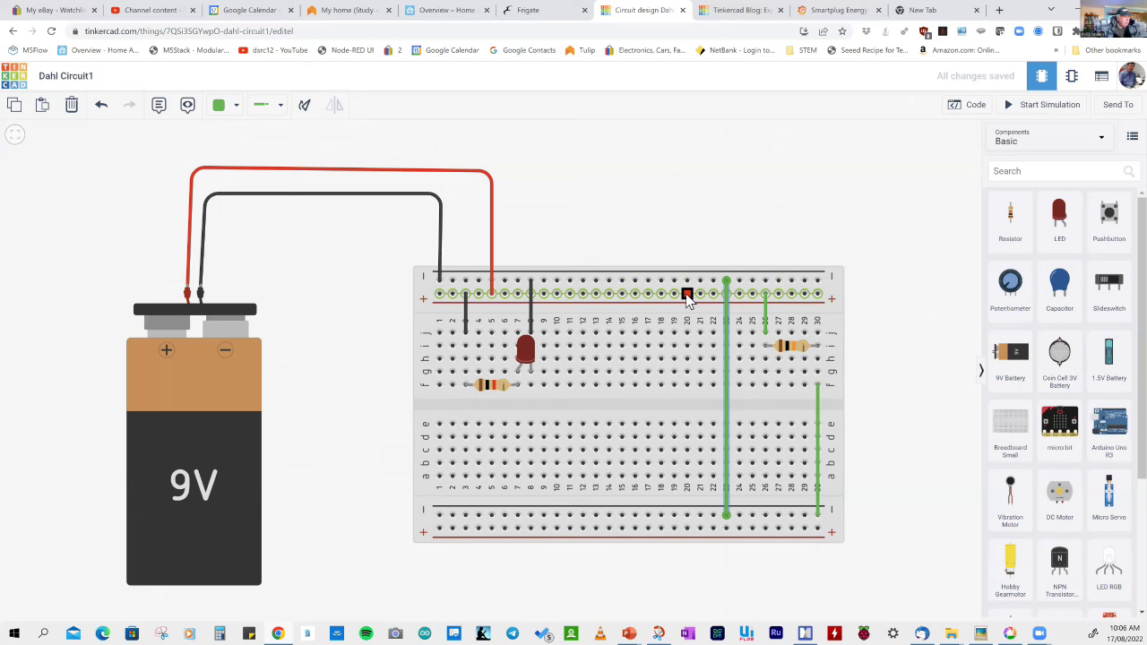
- Connect the upper and lower positive rails with a straight jumper wire at column 20
left_click(686, 293)
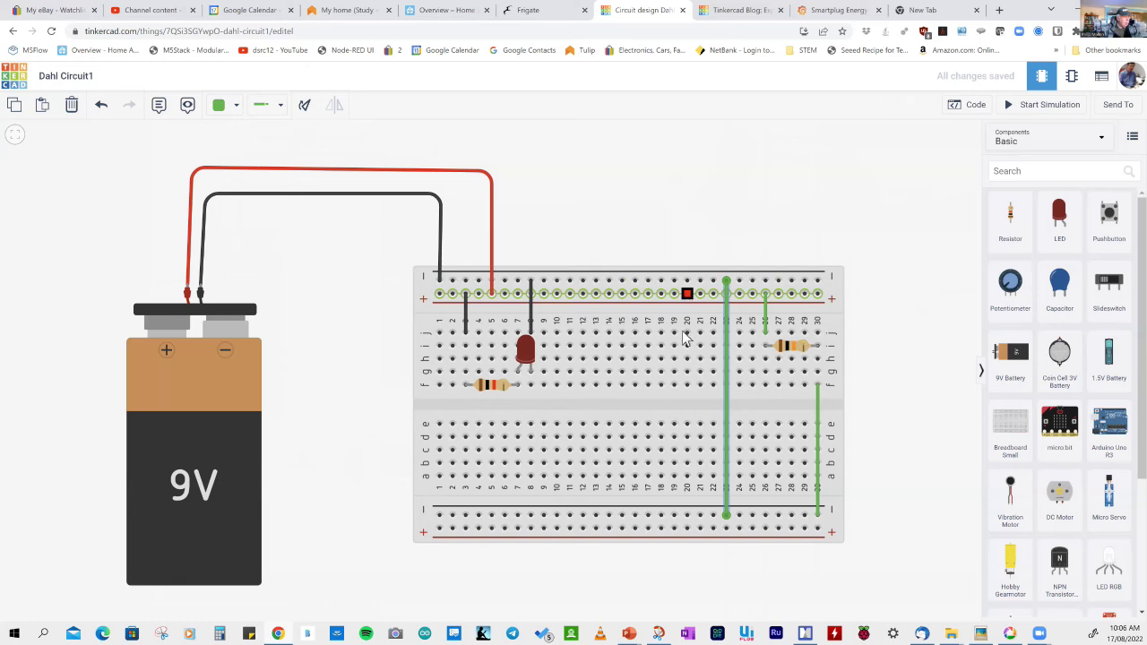
left_click(699, 514)
left_click_drag(700, 515, 687, 531)
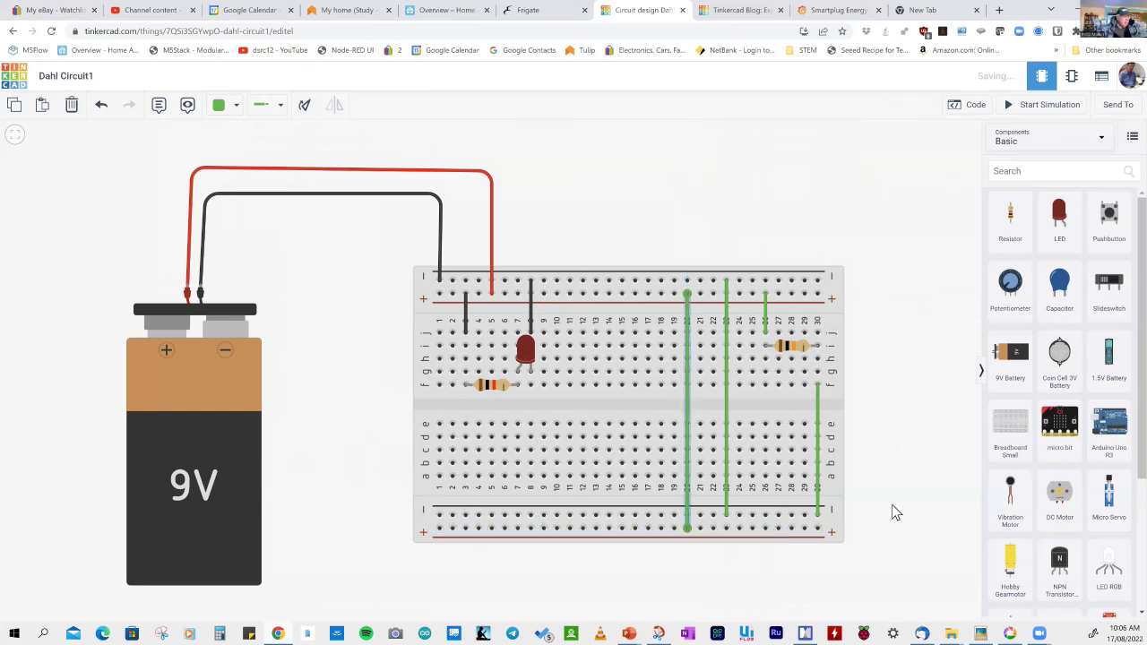
left_click(888, 452)
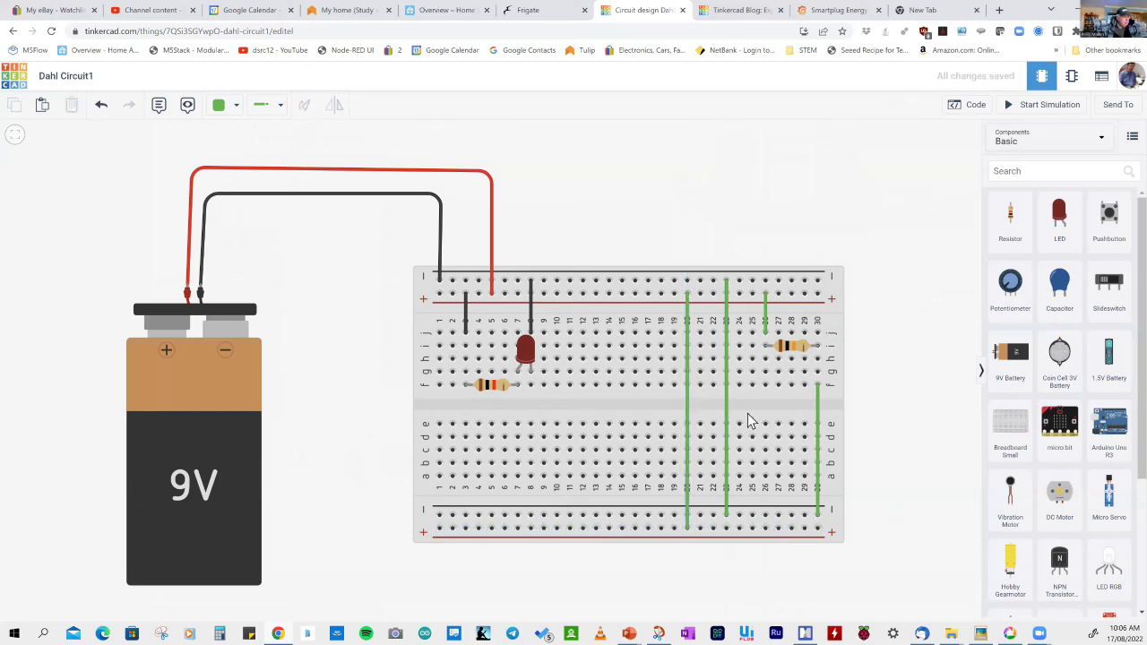
- Change the colour of the negative rail jumper at column 23 to black
left_click(726, 370)
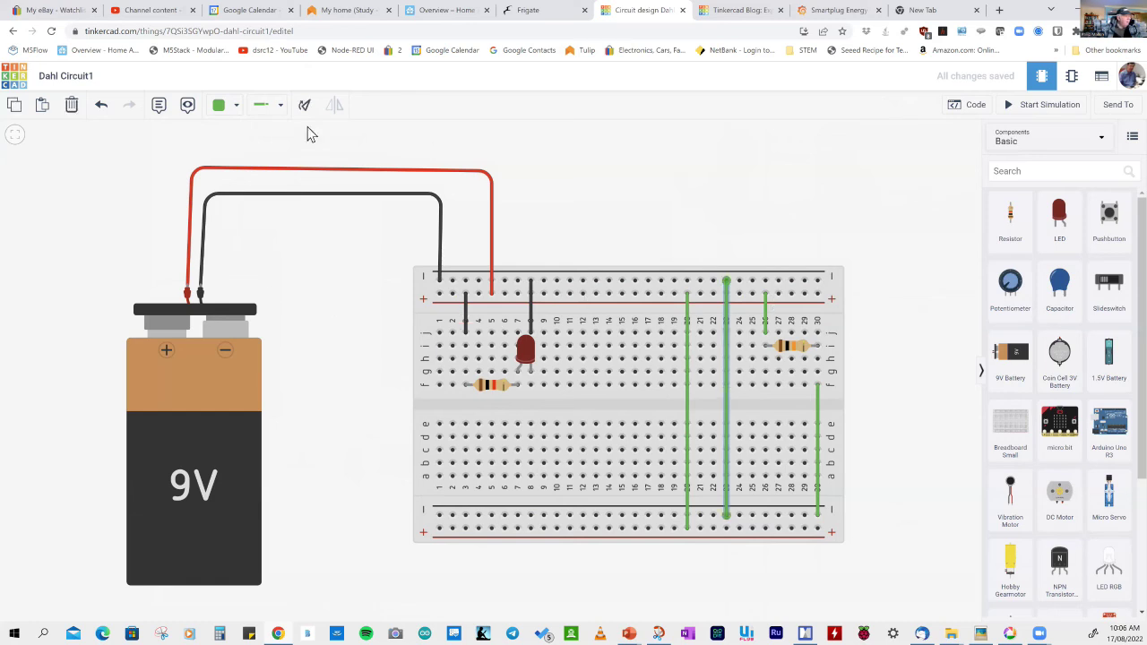
left_click(217, 107)
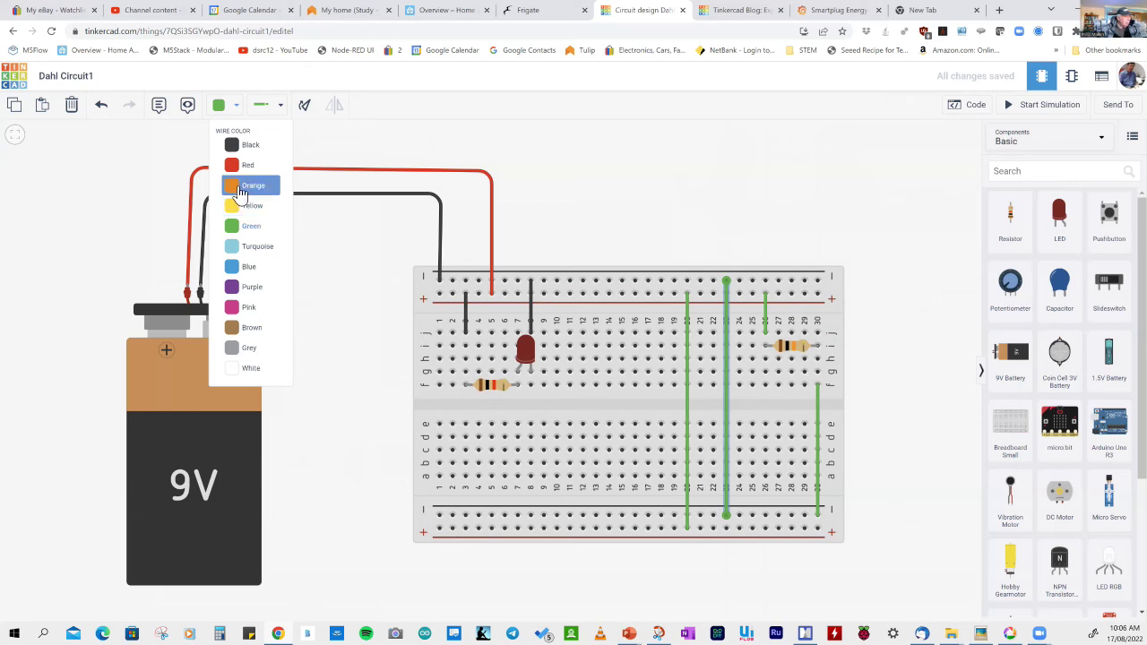
left_click(245, 152)
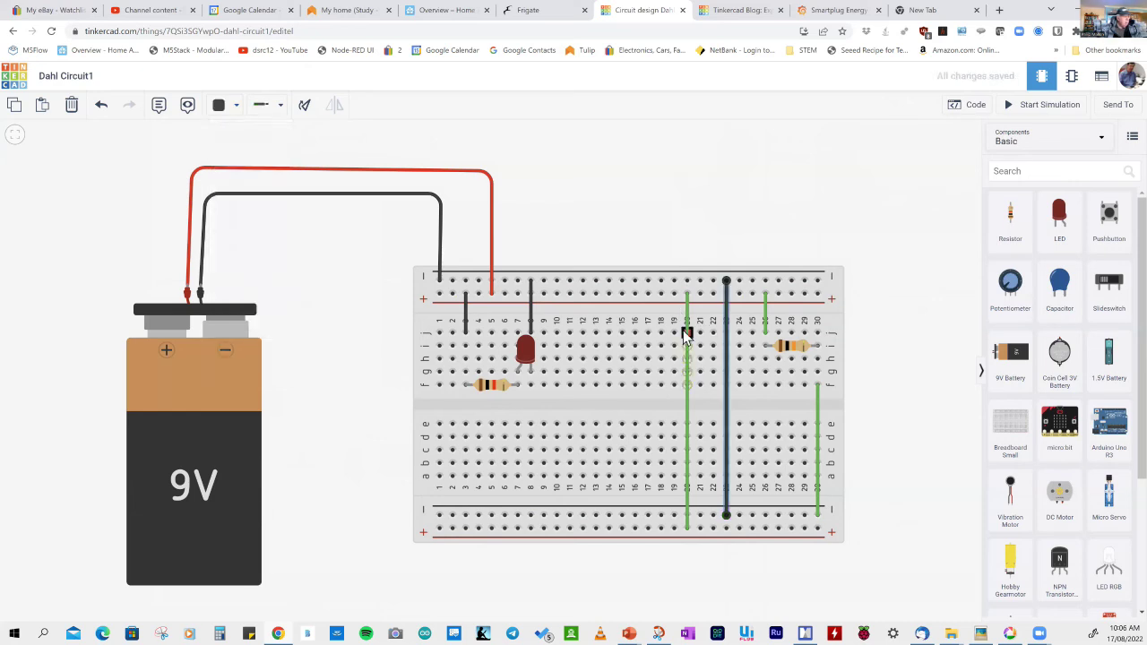
left_click(687, 329)
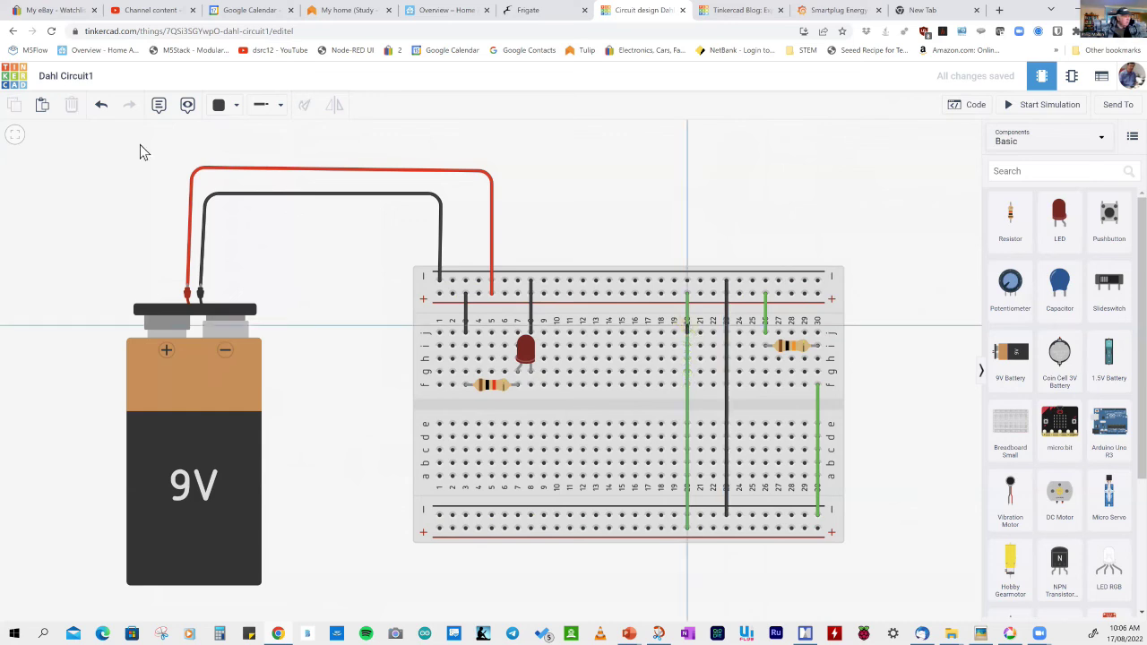
left_click(674, 345)
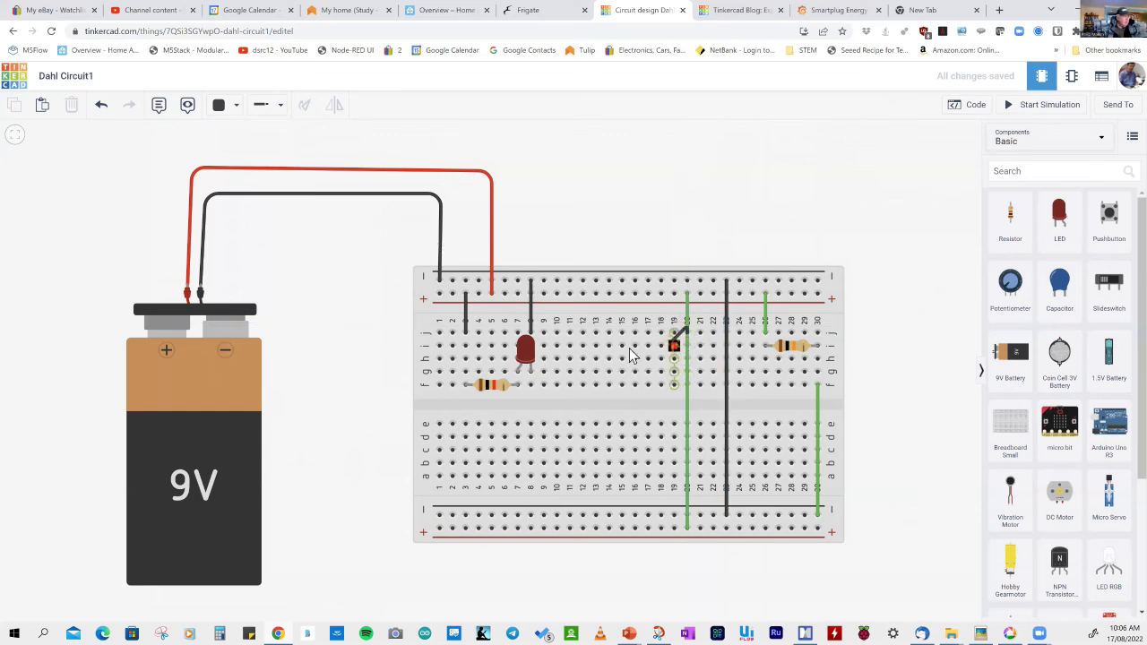
left_click(621, 346)
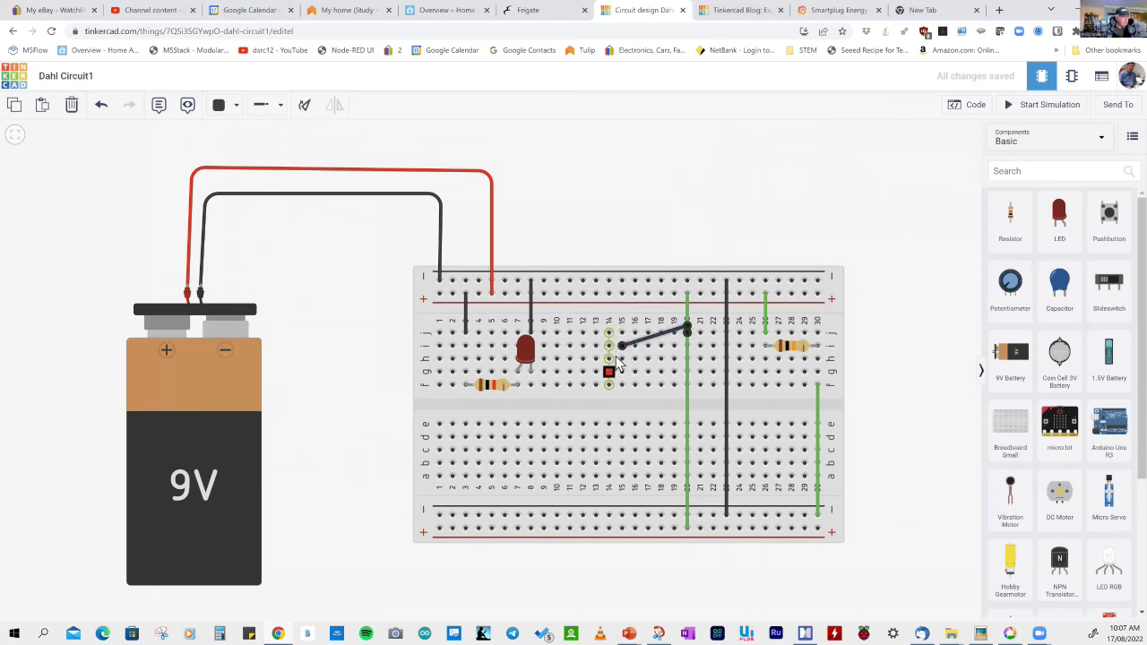
key("Delete")
- Change the colour of the positive rail jumper at column 20 to red and start the circuit simulation
left_click(688, 328)
left_click(690, 328)
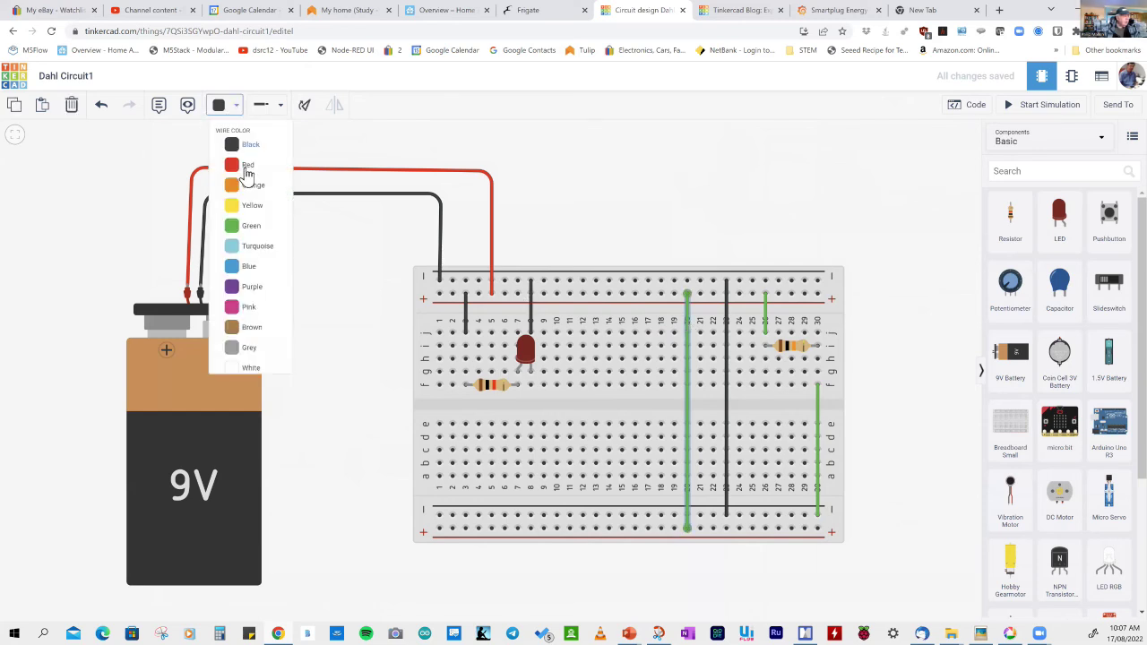
left_click(728, 209)
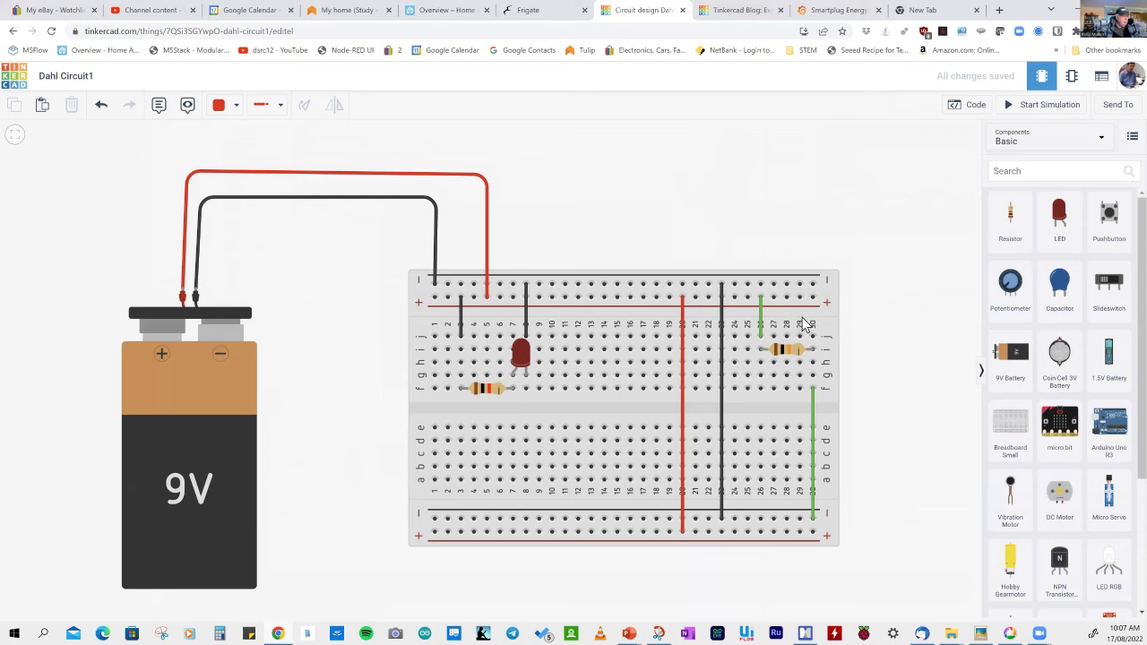
left_click(1042, 105)
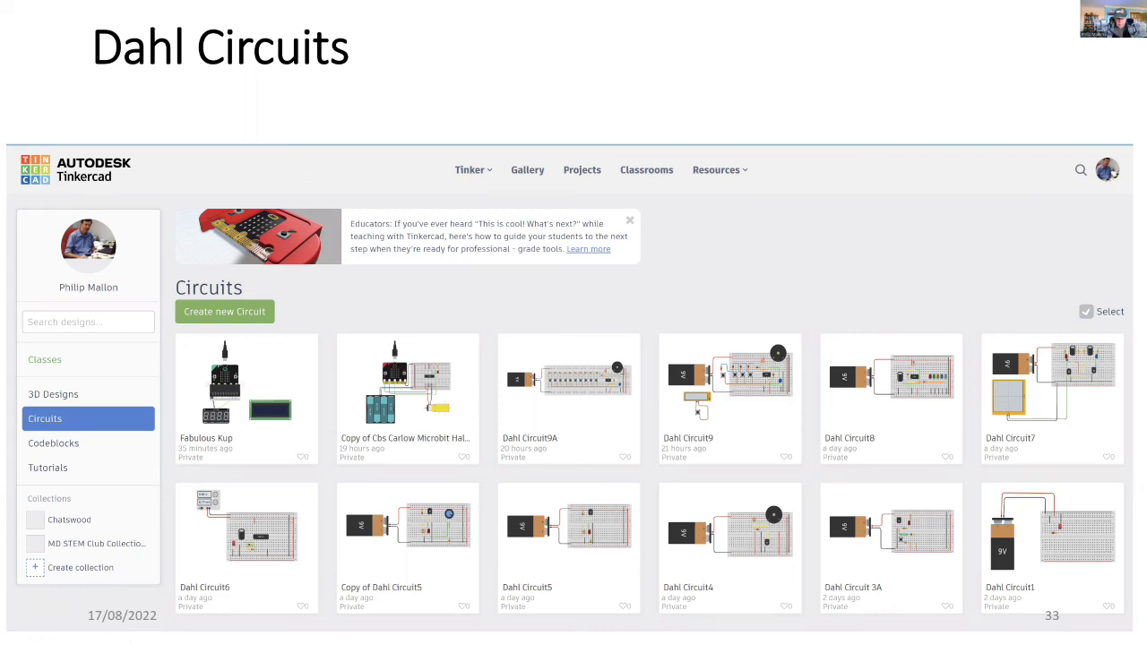
left_click(808, 278)
left_click(806, 283)
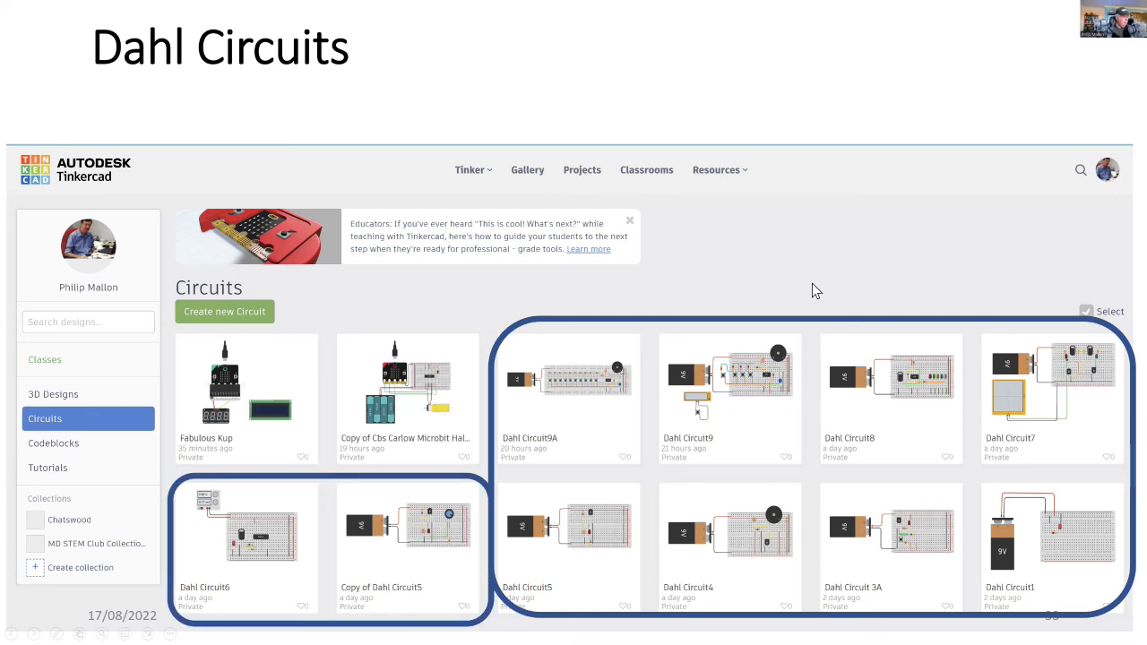
left_click(954, 324)
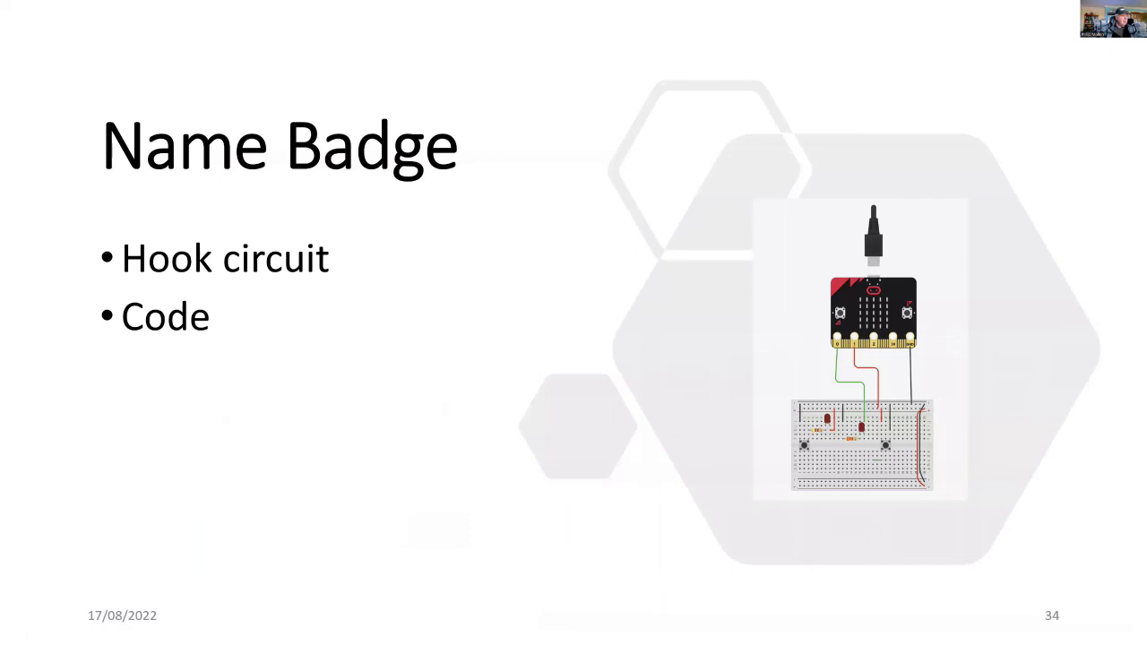